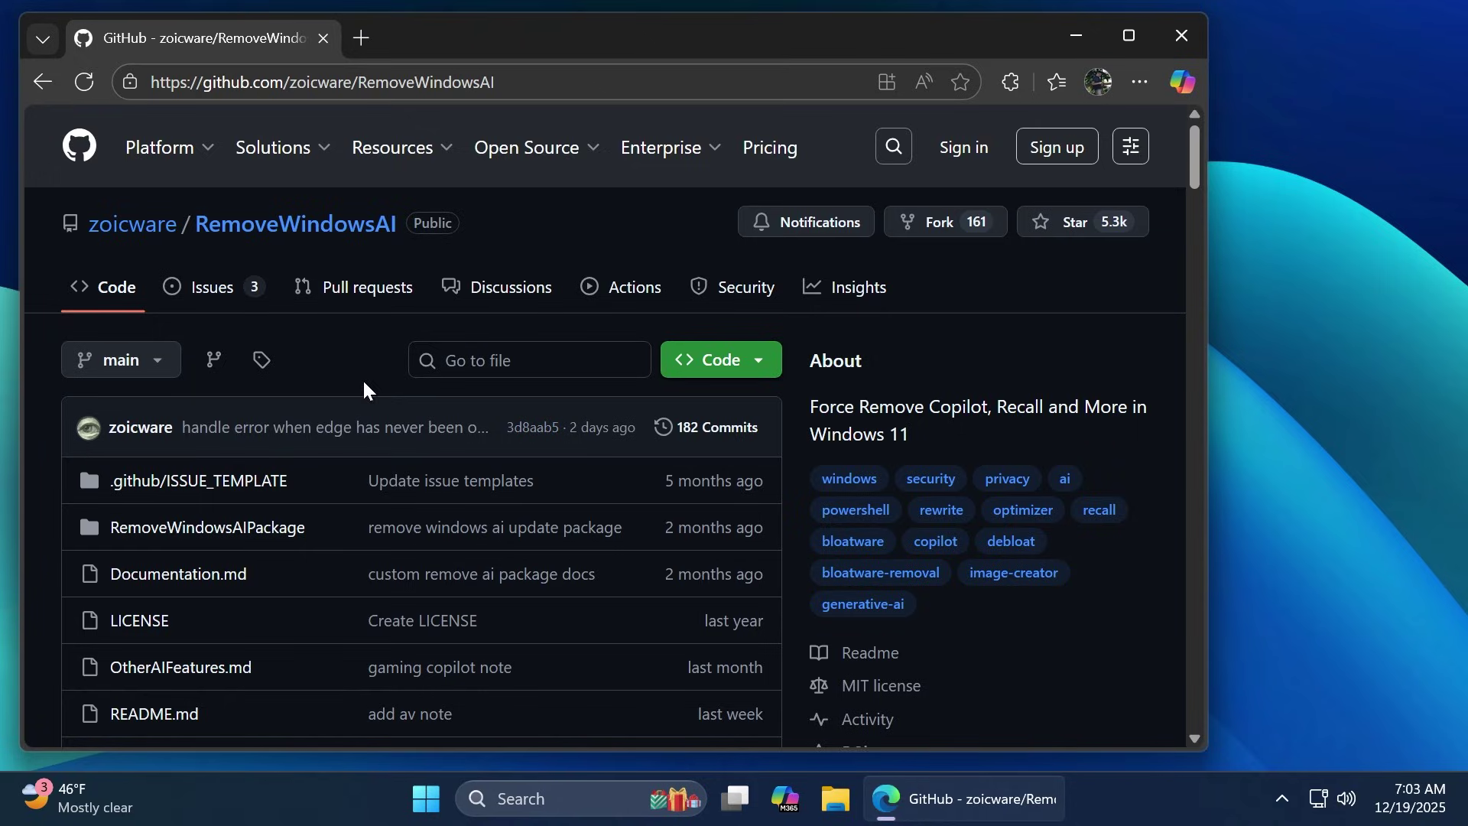
- Scroll down the zoicware/RemoveWindowsAI repository page toward the README's 'Why?' section
scroll(362, 379, down, 8)
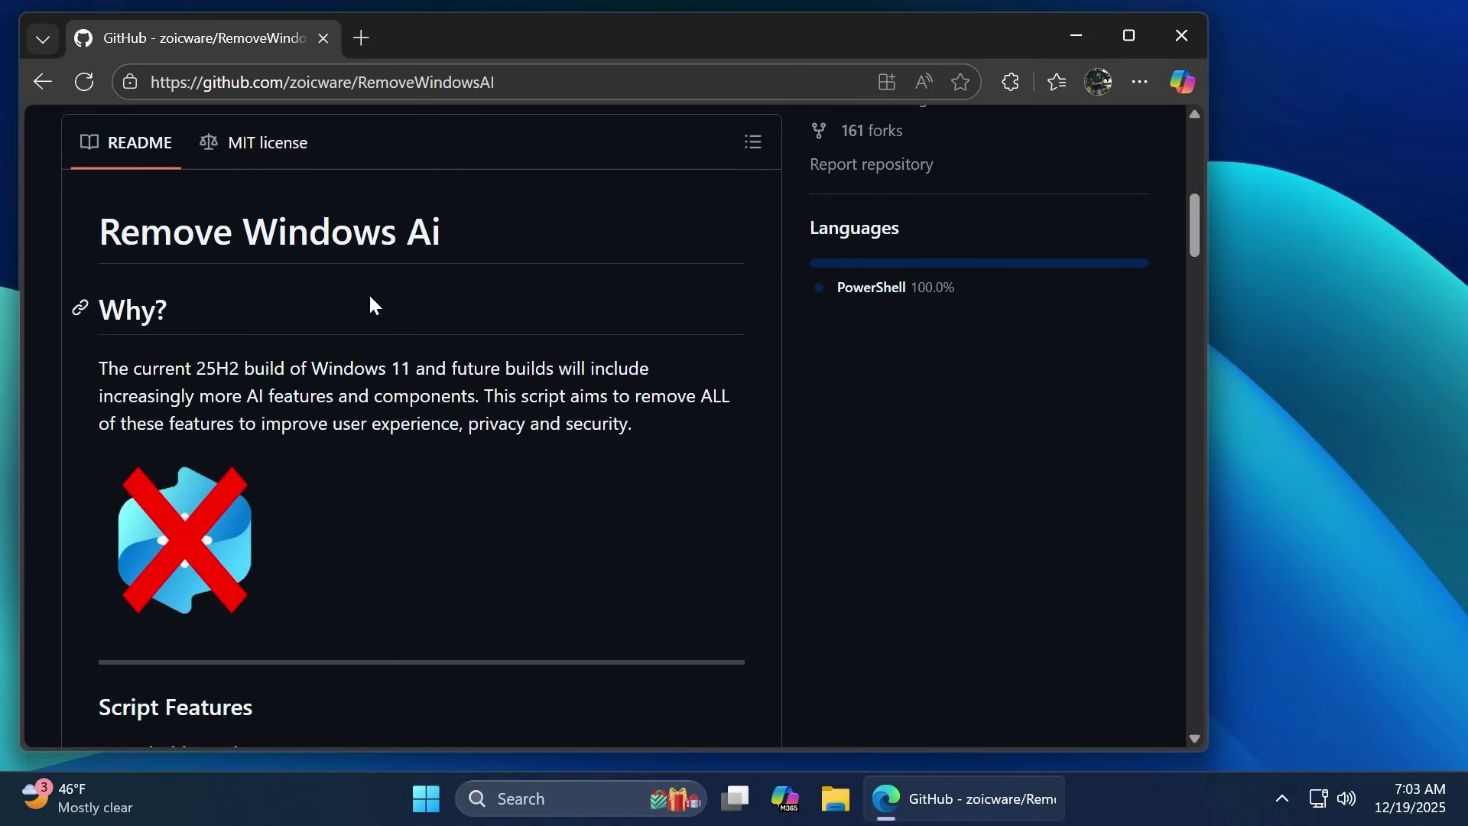
- Read the README's note about the 25H2 build and scroll into the Script Features list
drag(158, 369, 303, 370)
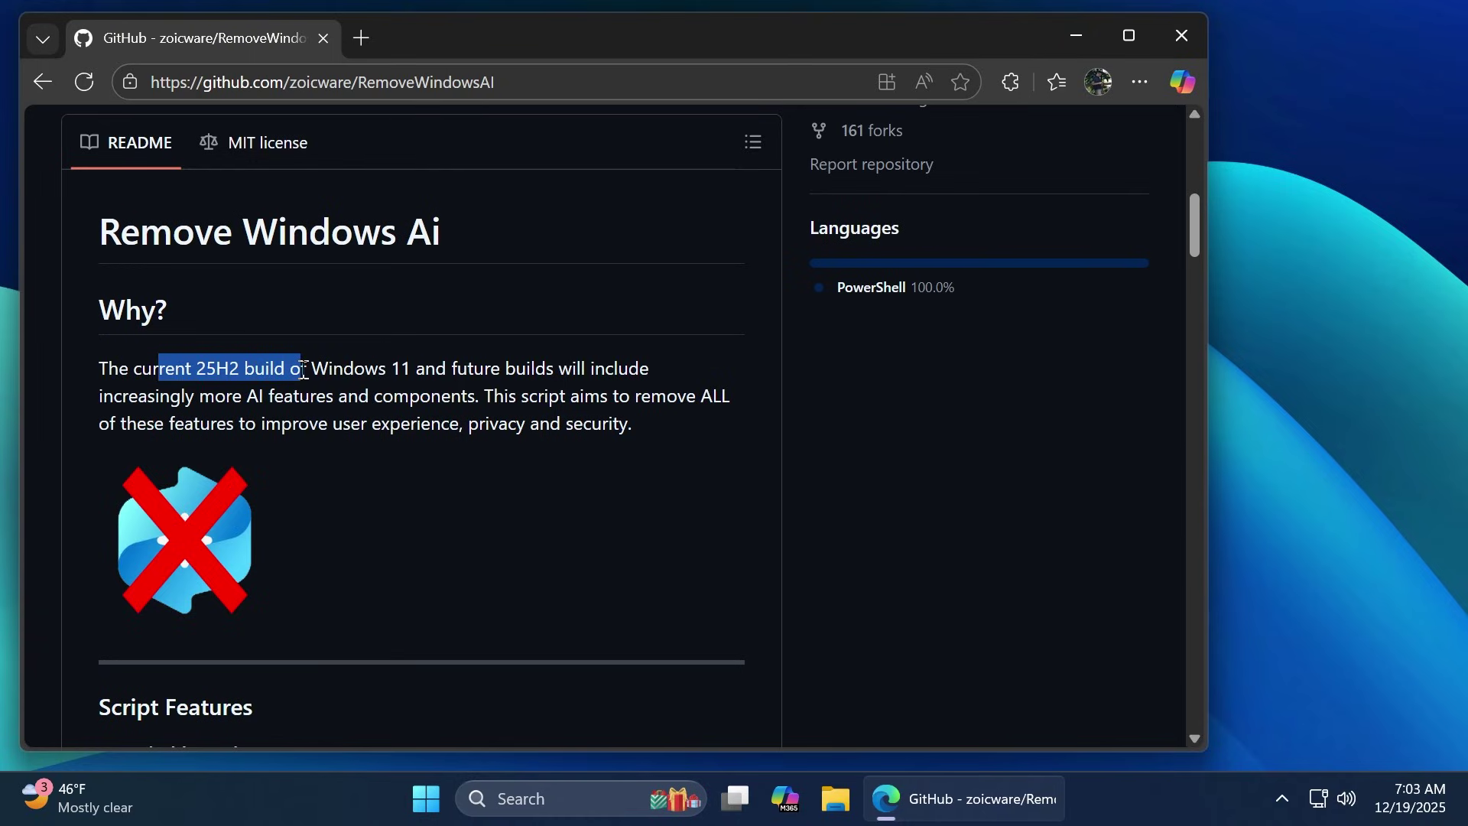
click(342, 368)
scroll(338, 378, down, 4)
scroll(338, 382, down, 1)
scroll(335, 378, down, 1)
scroll(335, 377, up, 1)
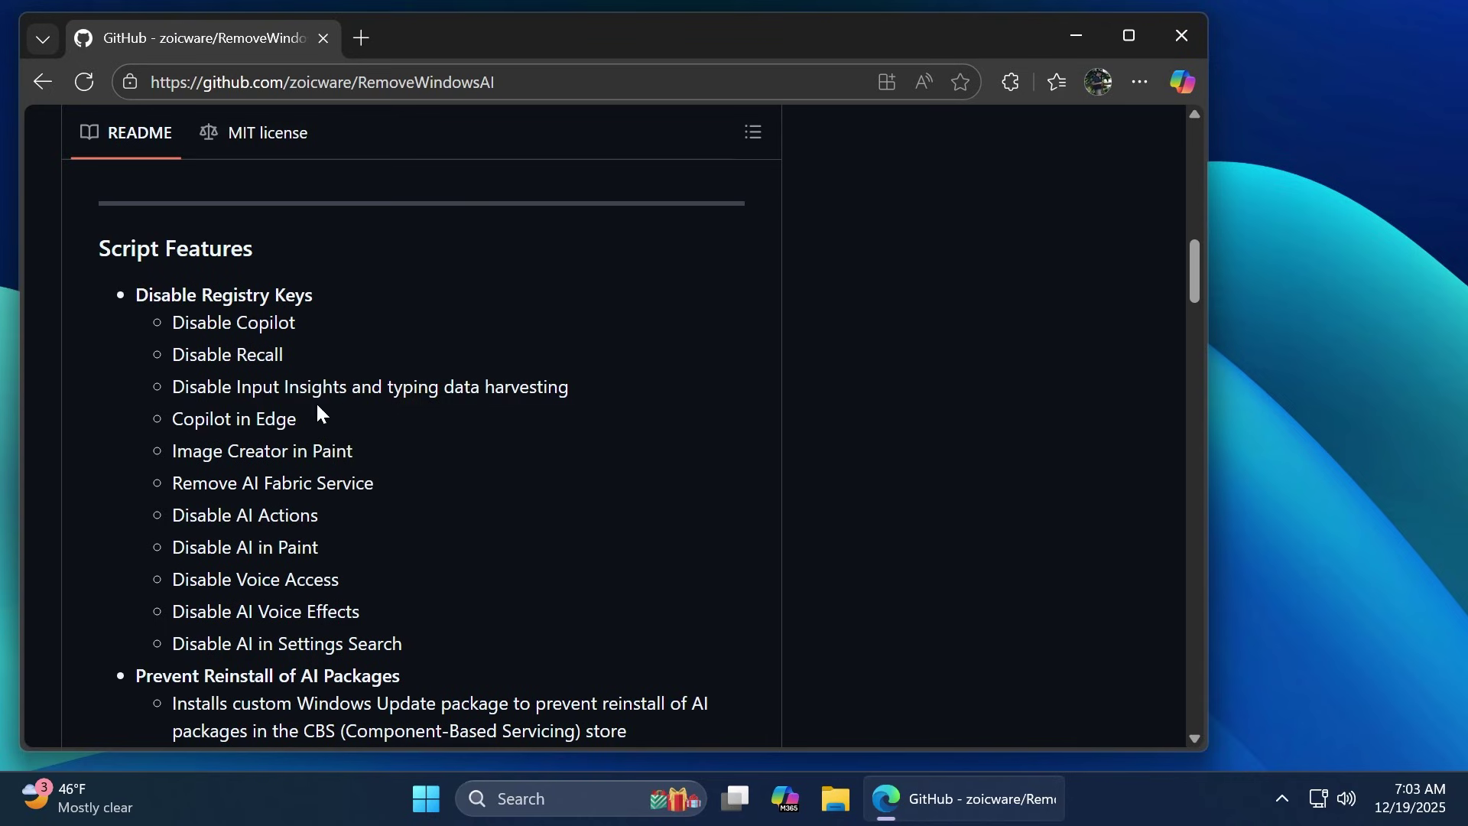
scroll(240, 324, down, 1)
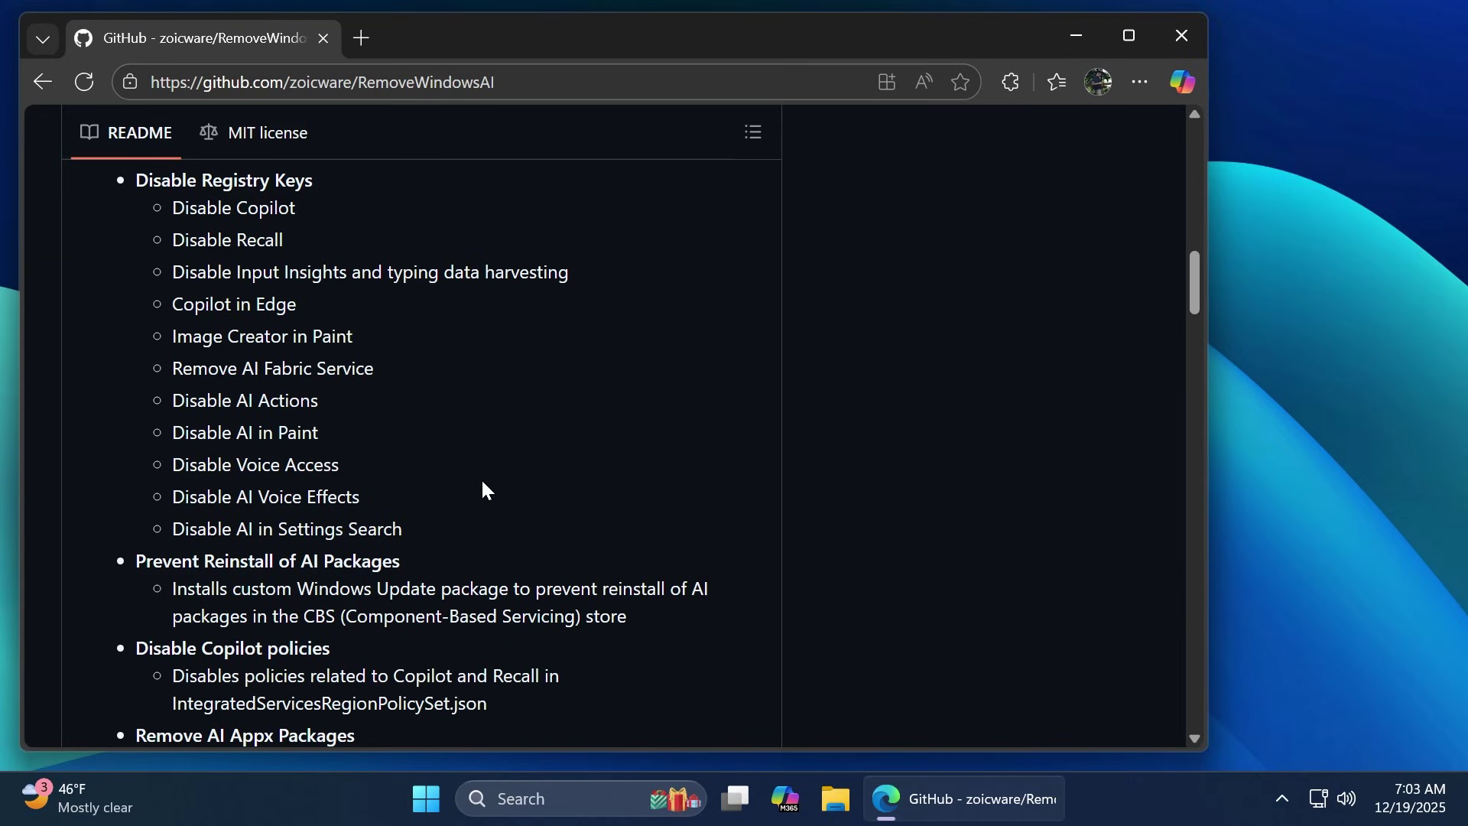
scroll(482, 489, down, 3)
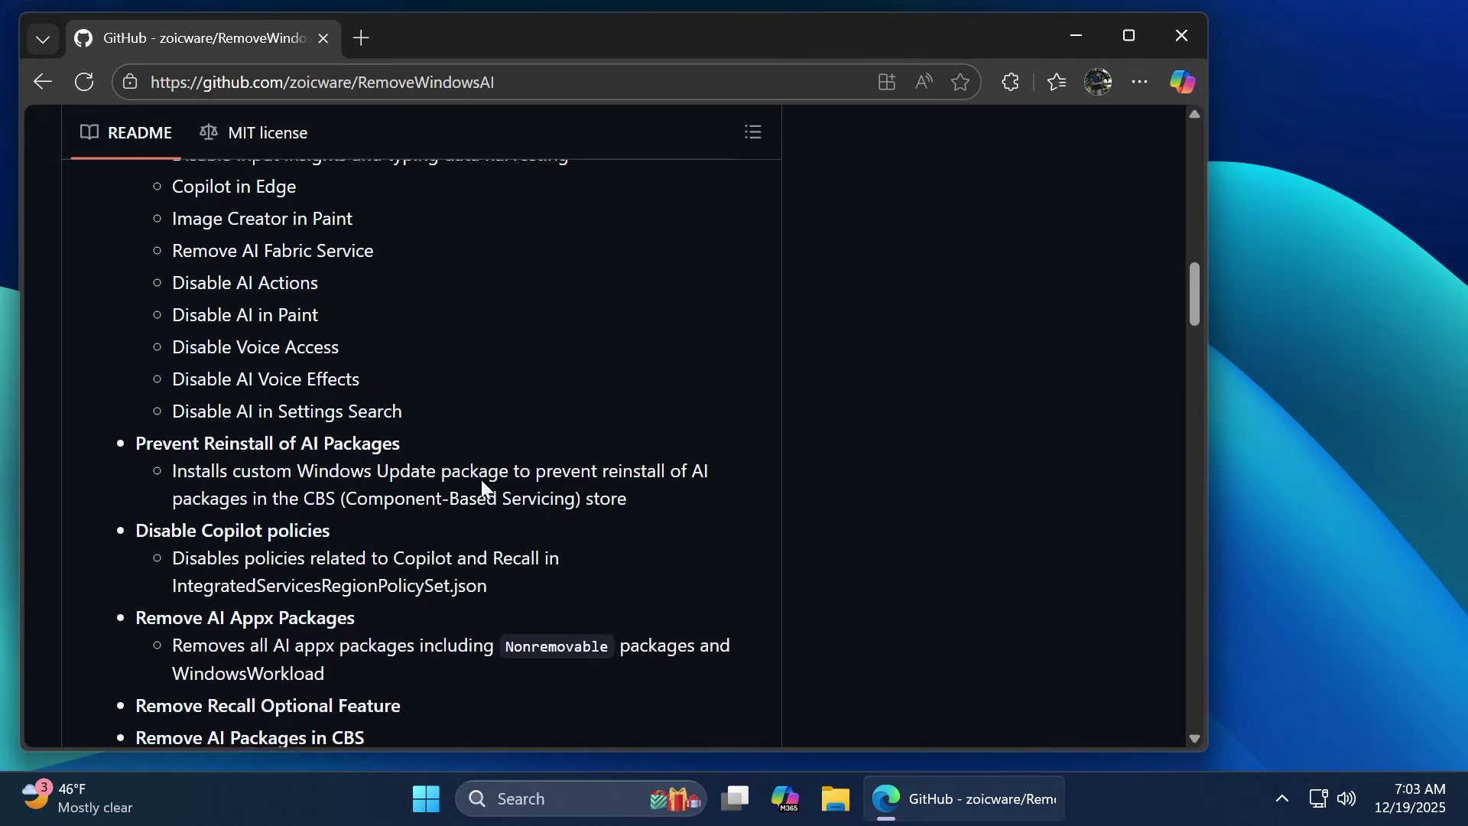
- Continue through Script Features, highlighting headings, until Manual AI Disablement and How to Use appear
drag(137, 332, 257, 335)
click(448, 329)
scroll(421, 498, down, 2)
drag(208, 392, 289, 390)
click(363, 393)
scroll(363, 393, down, 2)
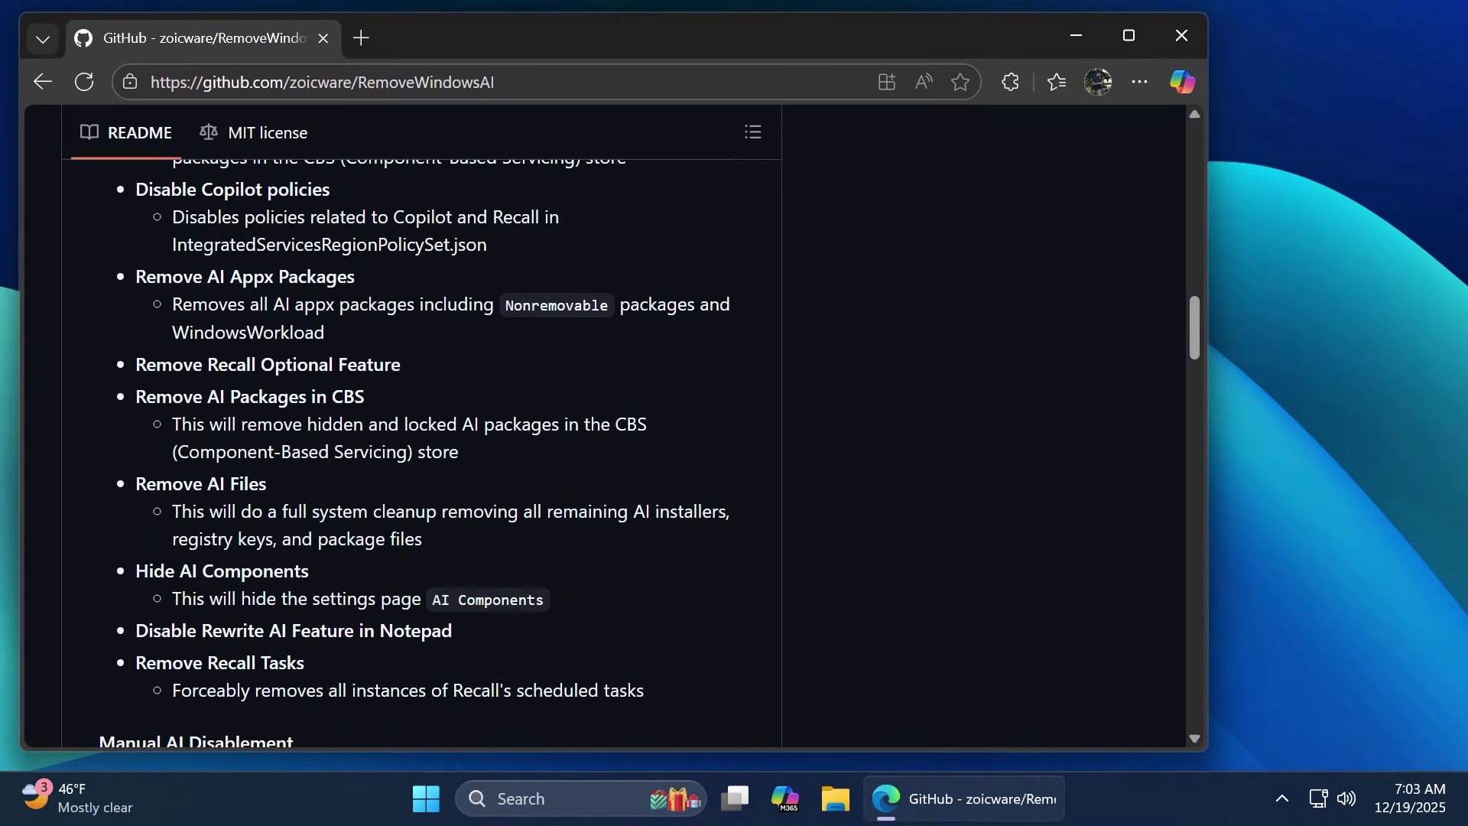
scroll(398, 375, down, 2)
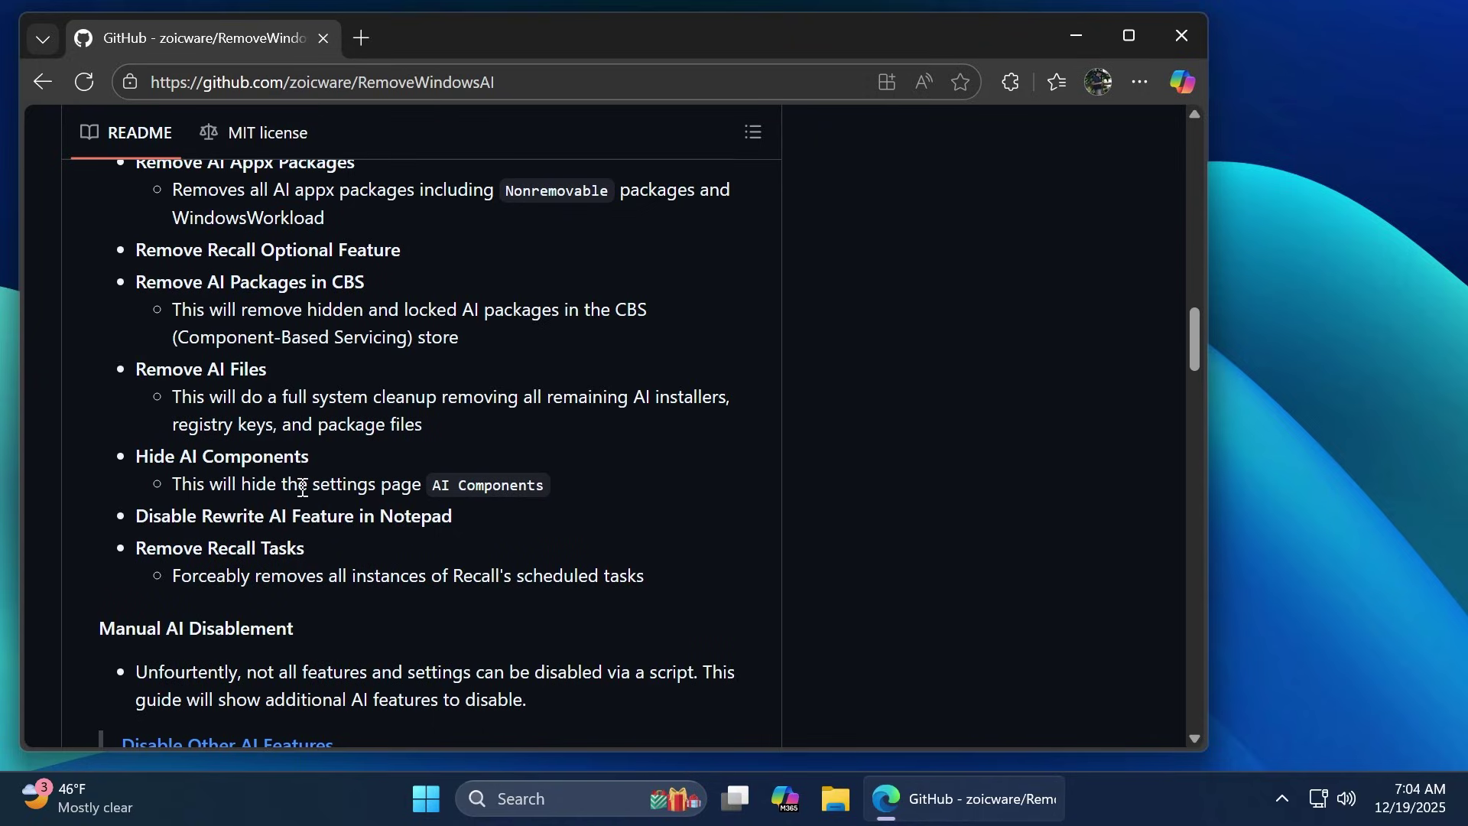
scroll(319, 442, down, 10)
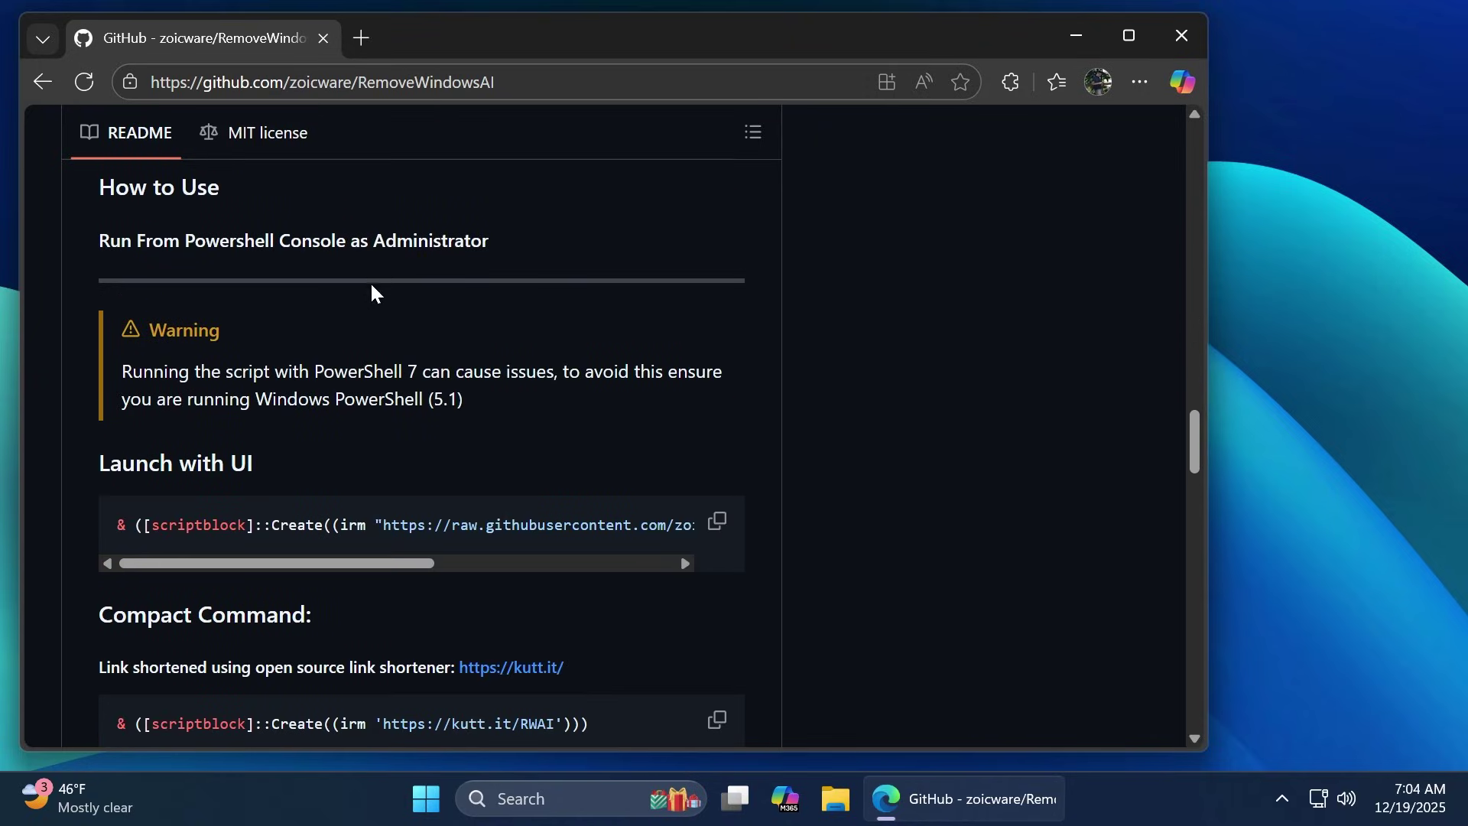
- Return to How to Use and copy the Launch with UI PowerShell command
scroll(292, 268, down, 7)
scroll(318, 405, up, 6)
scroll(319, 401, up, 1)
drag(276, 457, 111, 465)
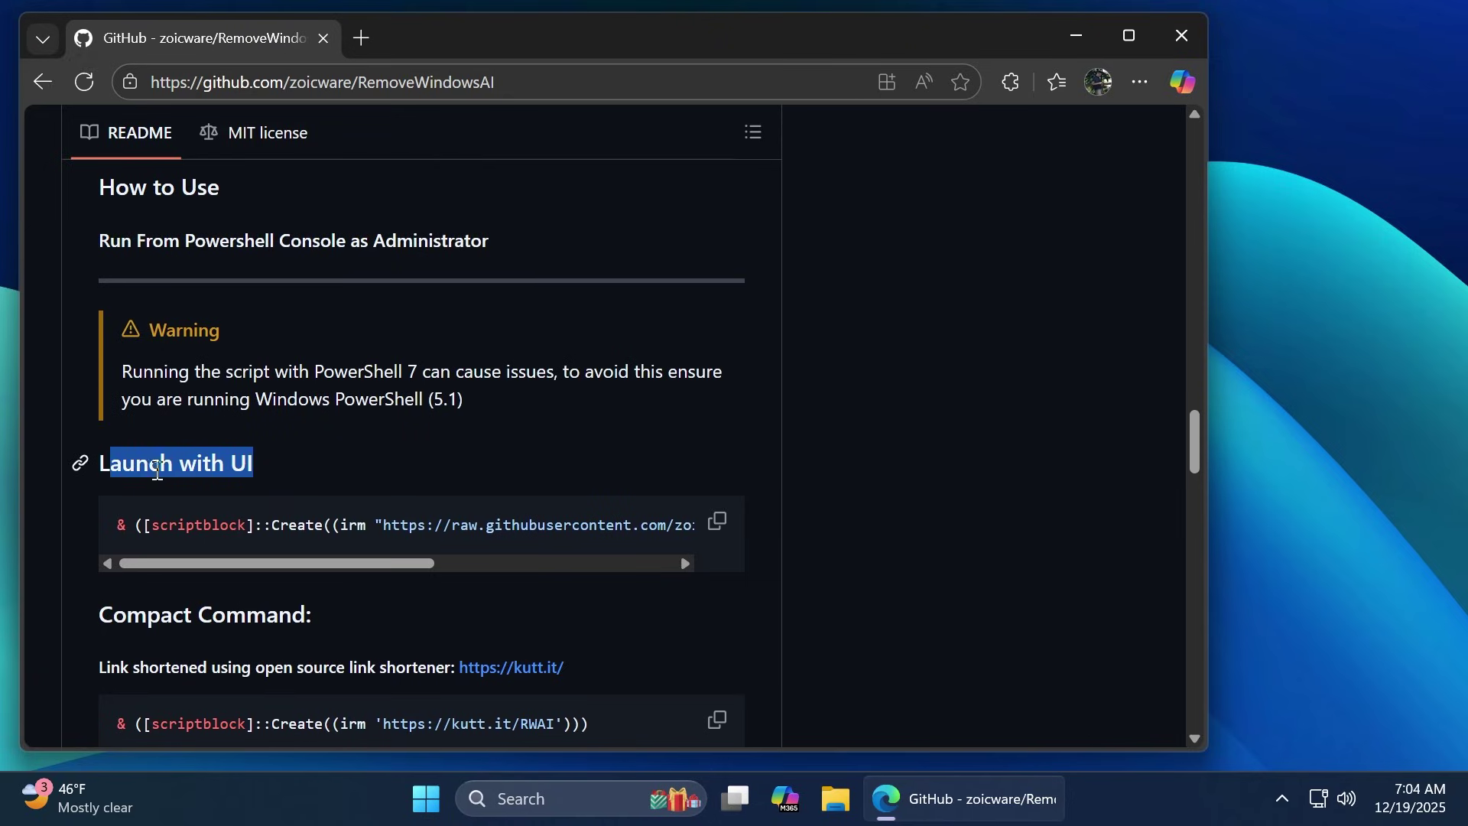
click(723, 526)
- Close Edge and launch Windows PowerShell as administrator, approving the UAC prompt
click(1177, 39)
key(super)
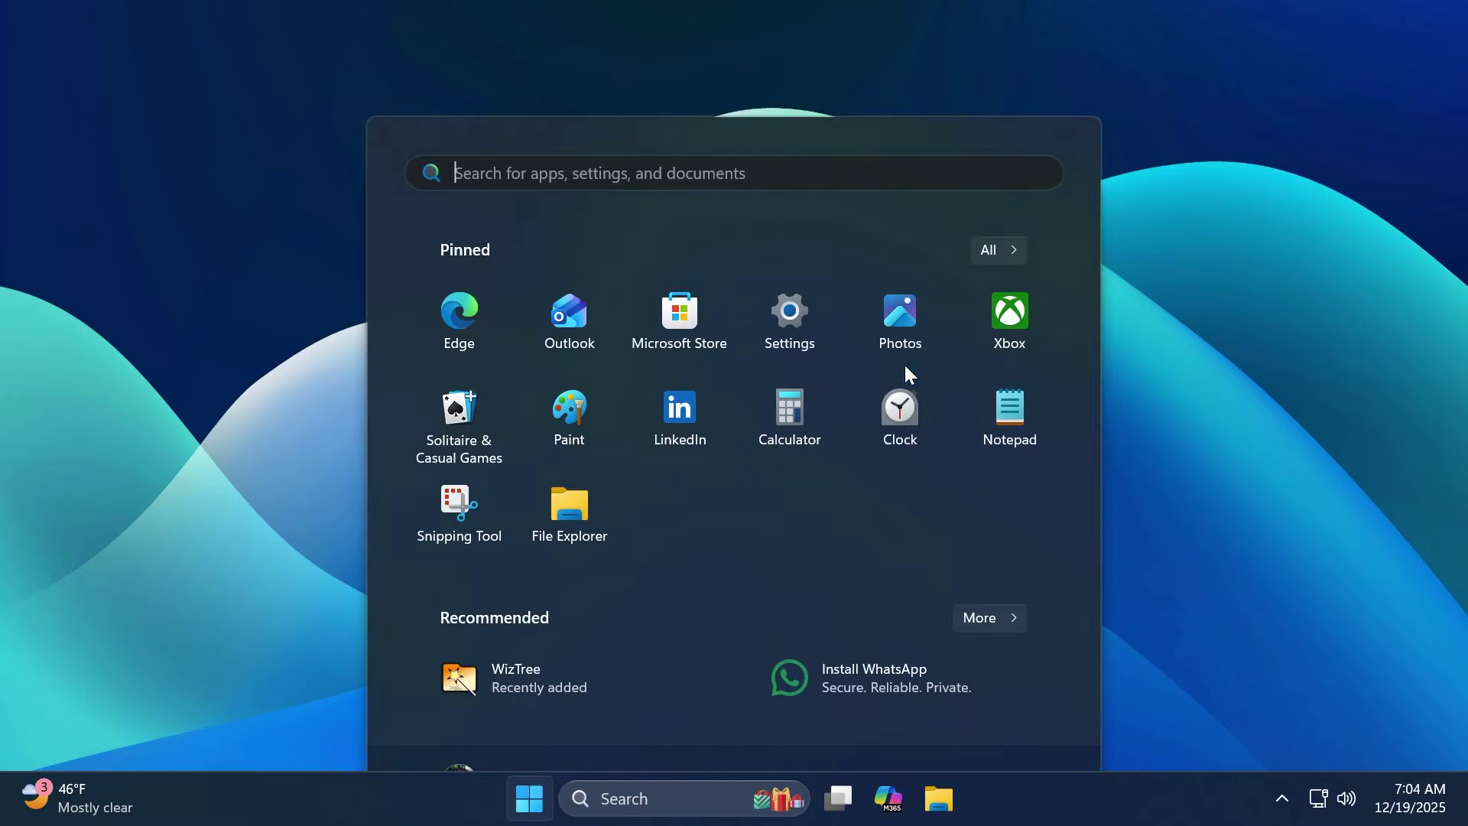
text(powers)
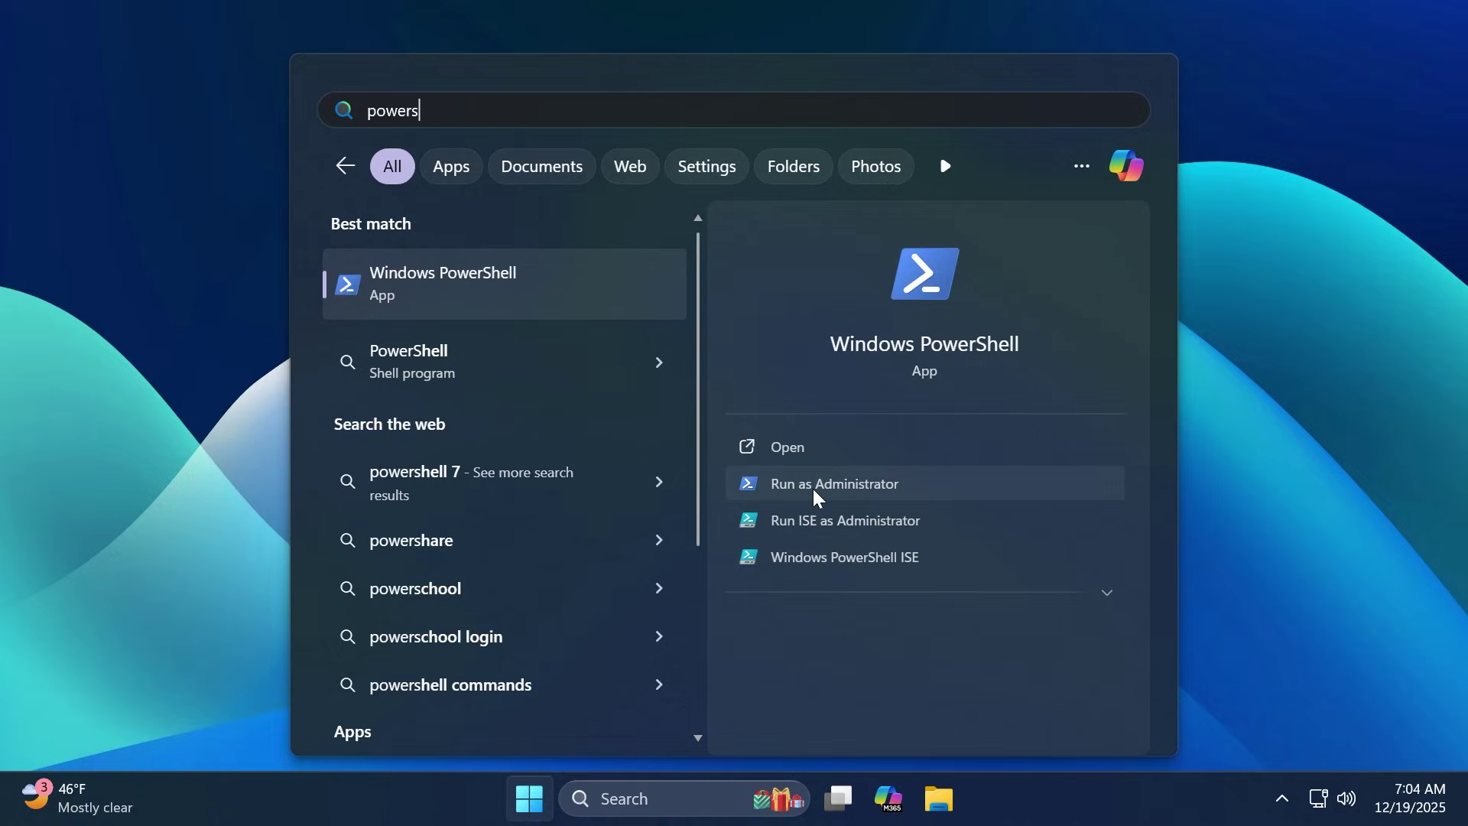
click(813, 489)
click(641, 588)
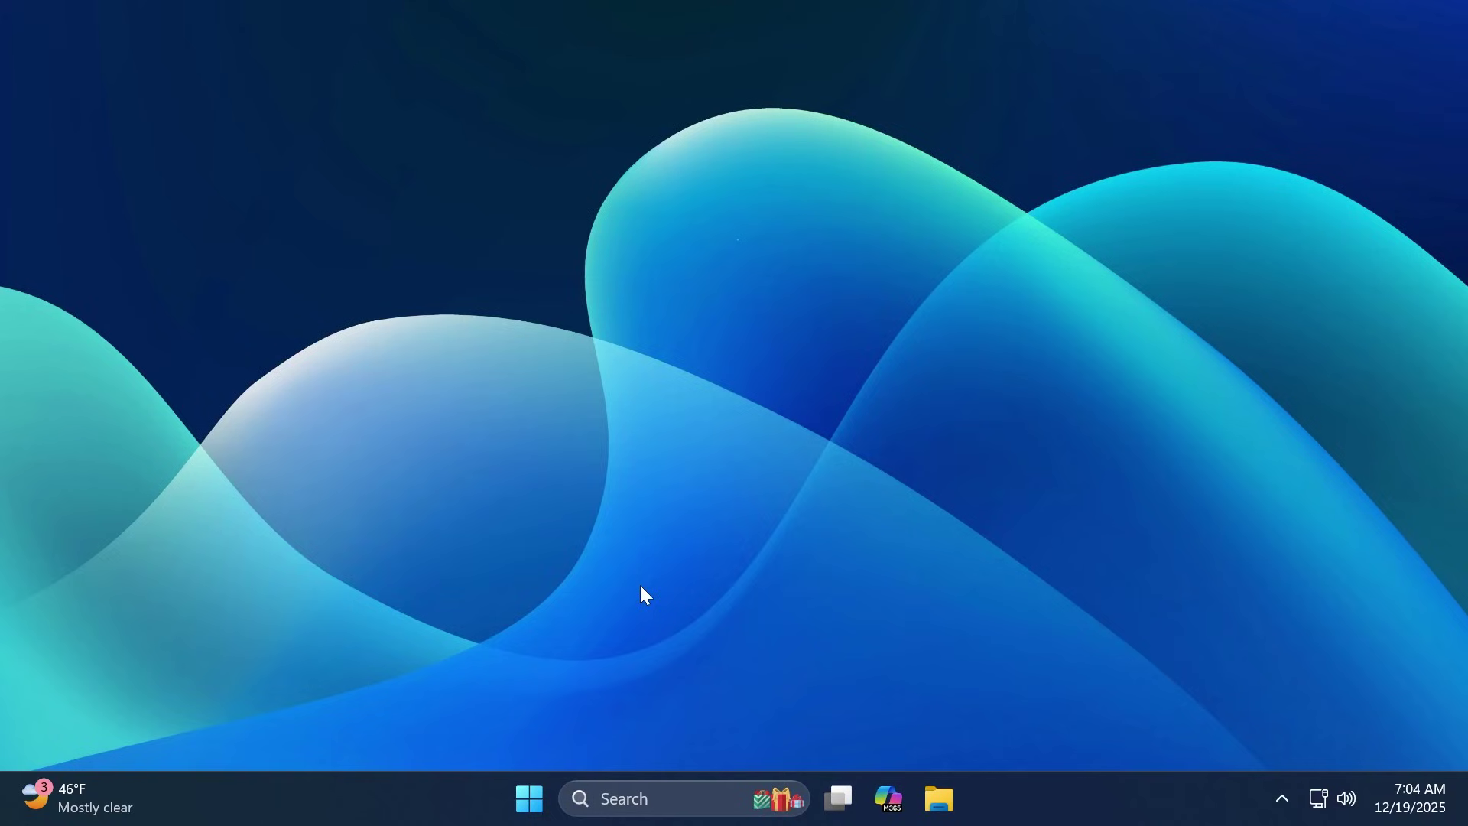
- Paste the copied RemoveWindowsAI launch command into the admin PowerShell and run it
key(ctrl+v)
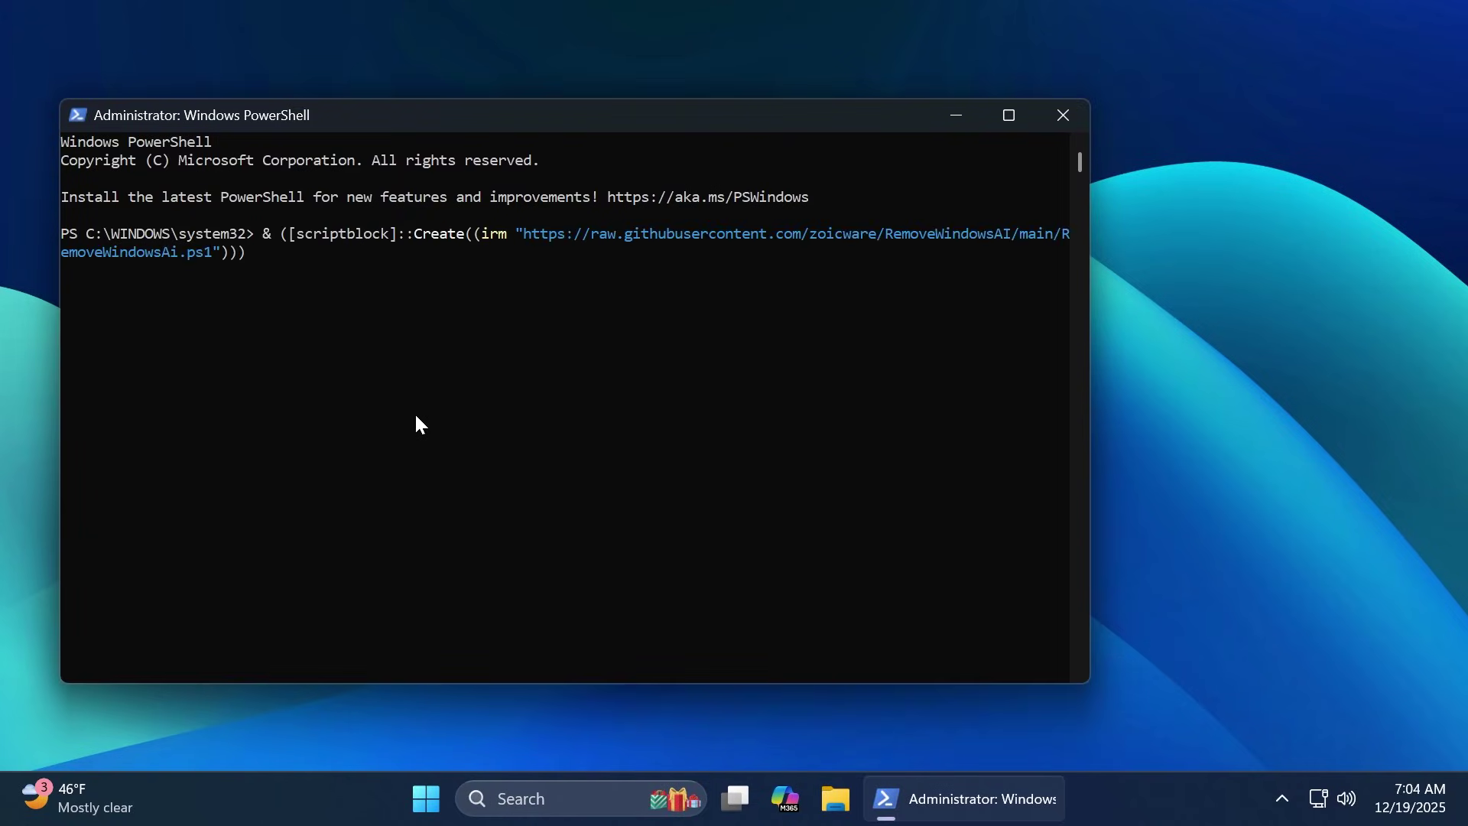
key(Return)
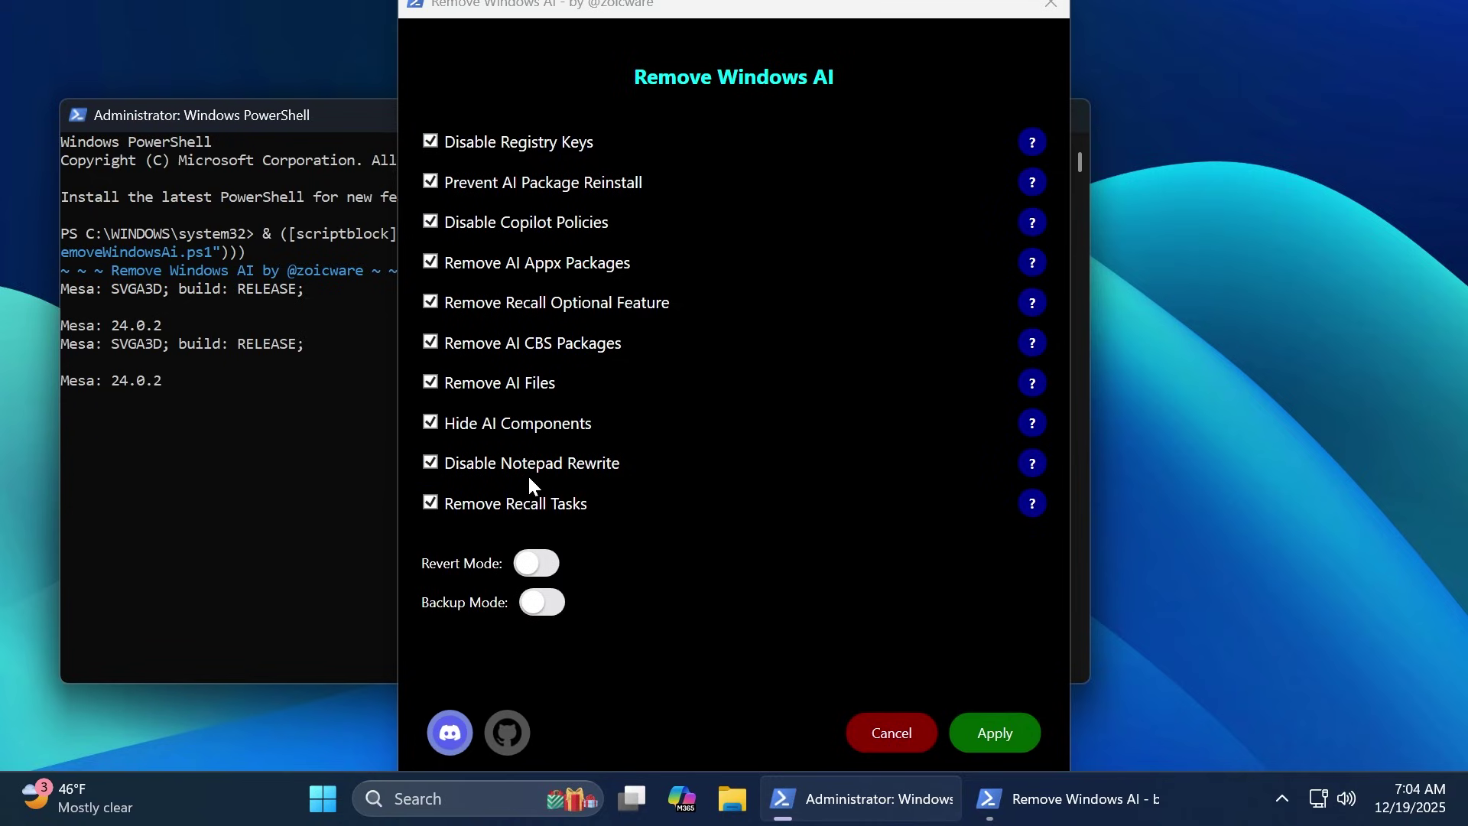
- Apply all ten checked removal options in Remove Windows AI, leaving revert and backup off
click(430, 468)
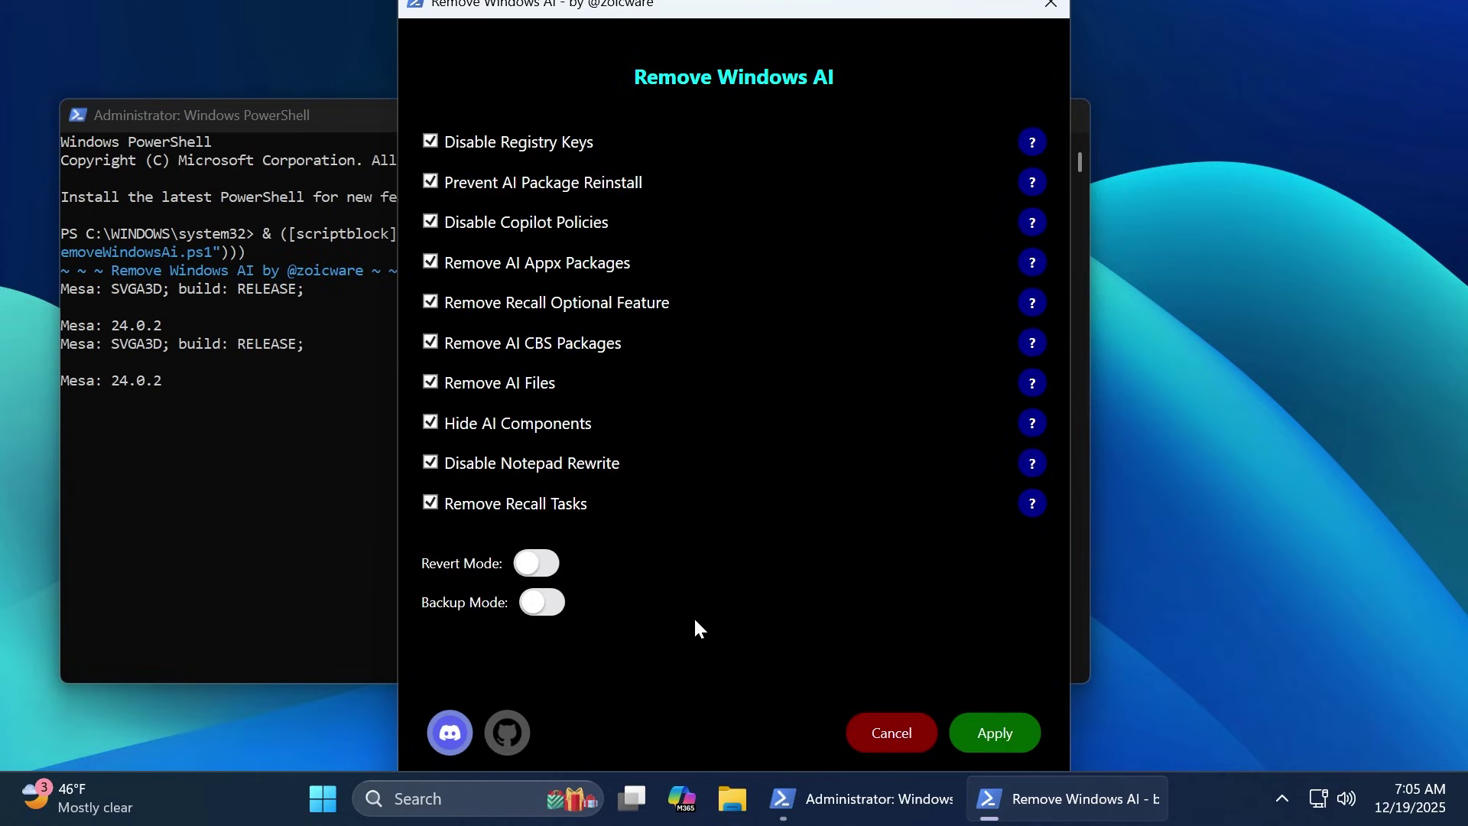
click(995, 733)
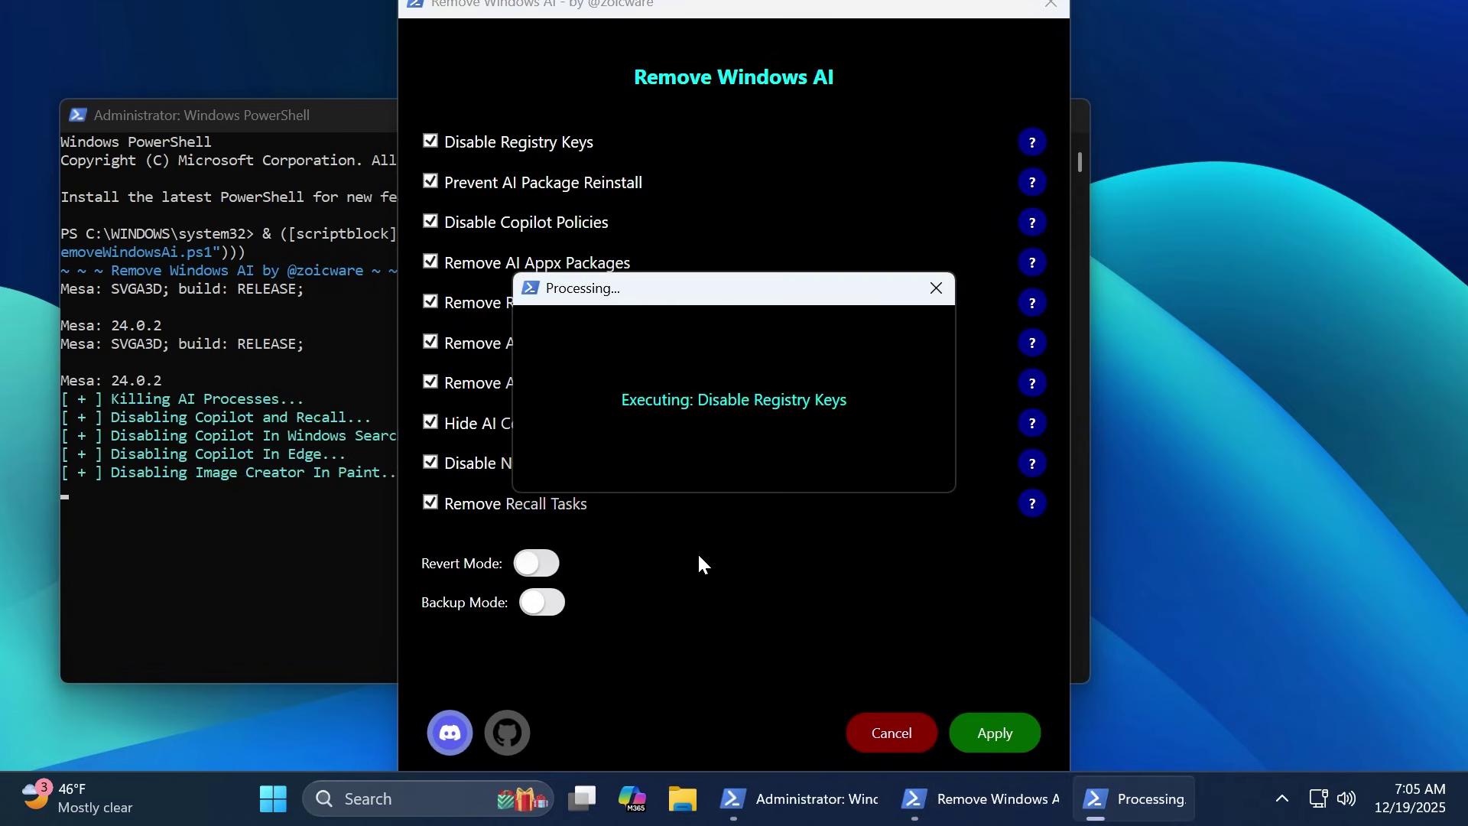
- Move the PowerShell window to watch the removal log until Process Complete appears
drag(373, 115, 331, 120)
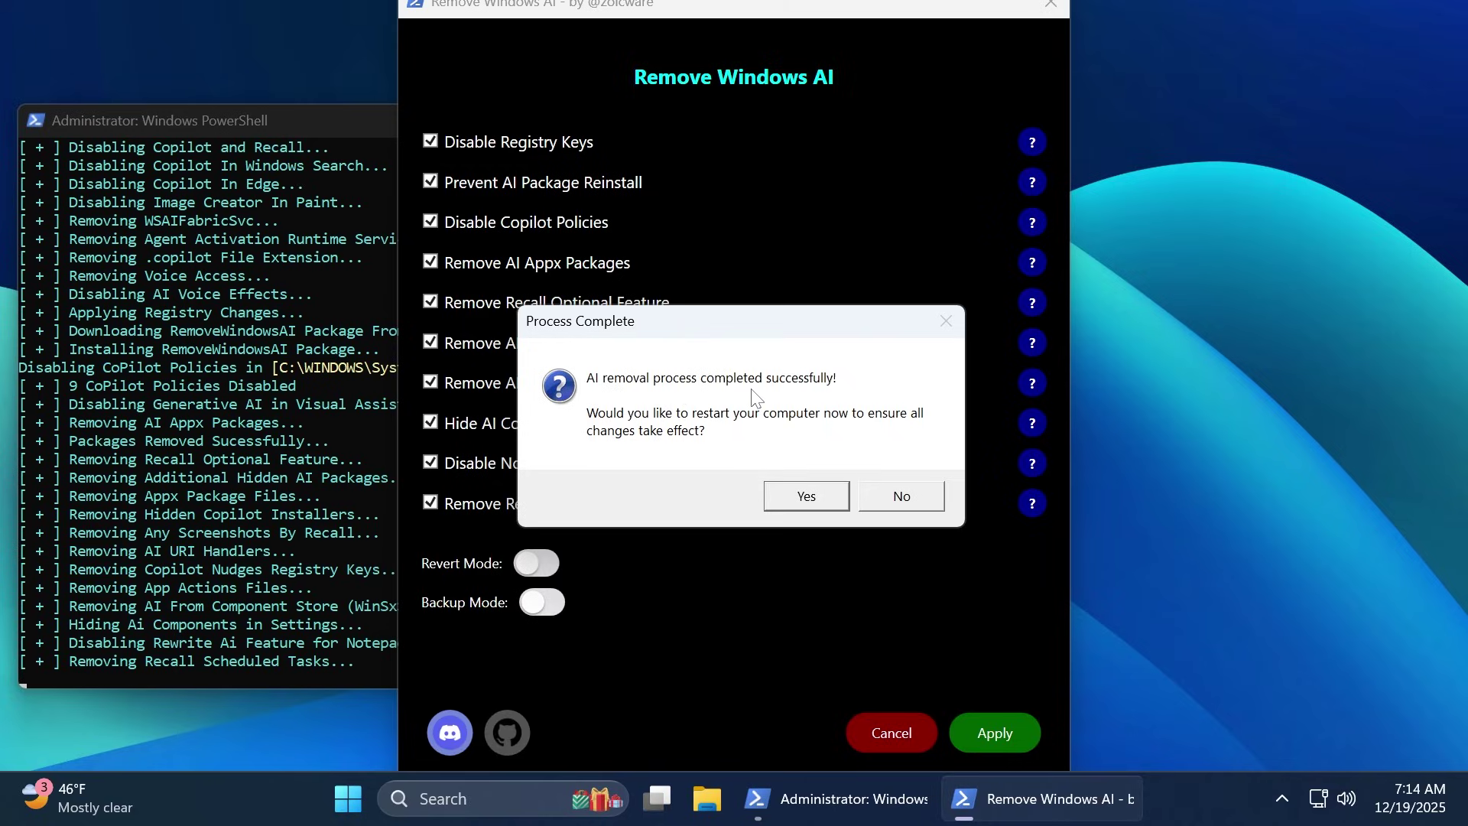
- Review the PowerShell removal log and confirm the restart prompt with Yes
click(224, 356)
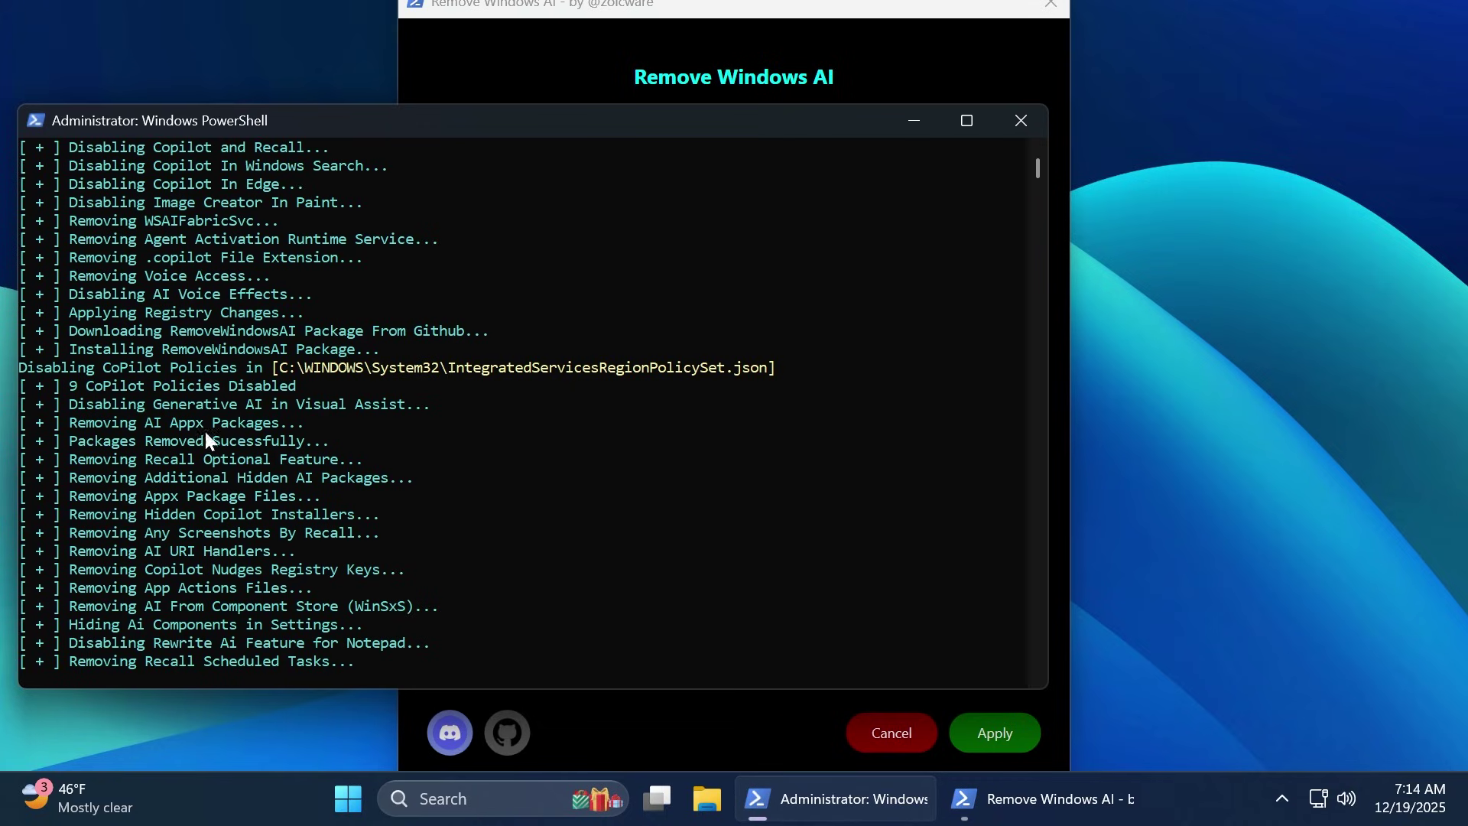
scroll(195, 479, up, 5)
scroll(196, 413, down, 12)
scroll(160, 409, up, 7)
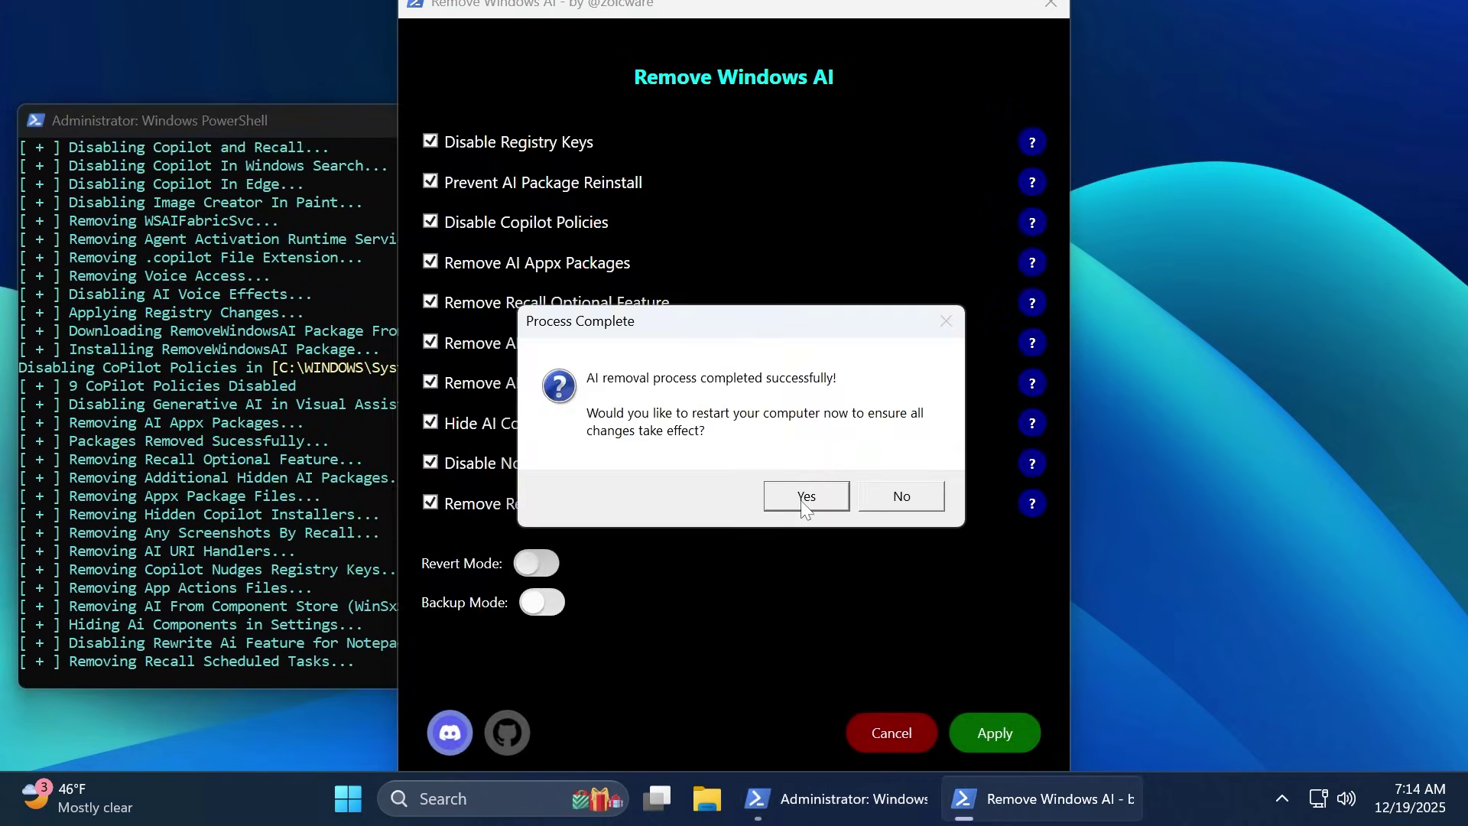
click(801, 499)
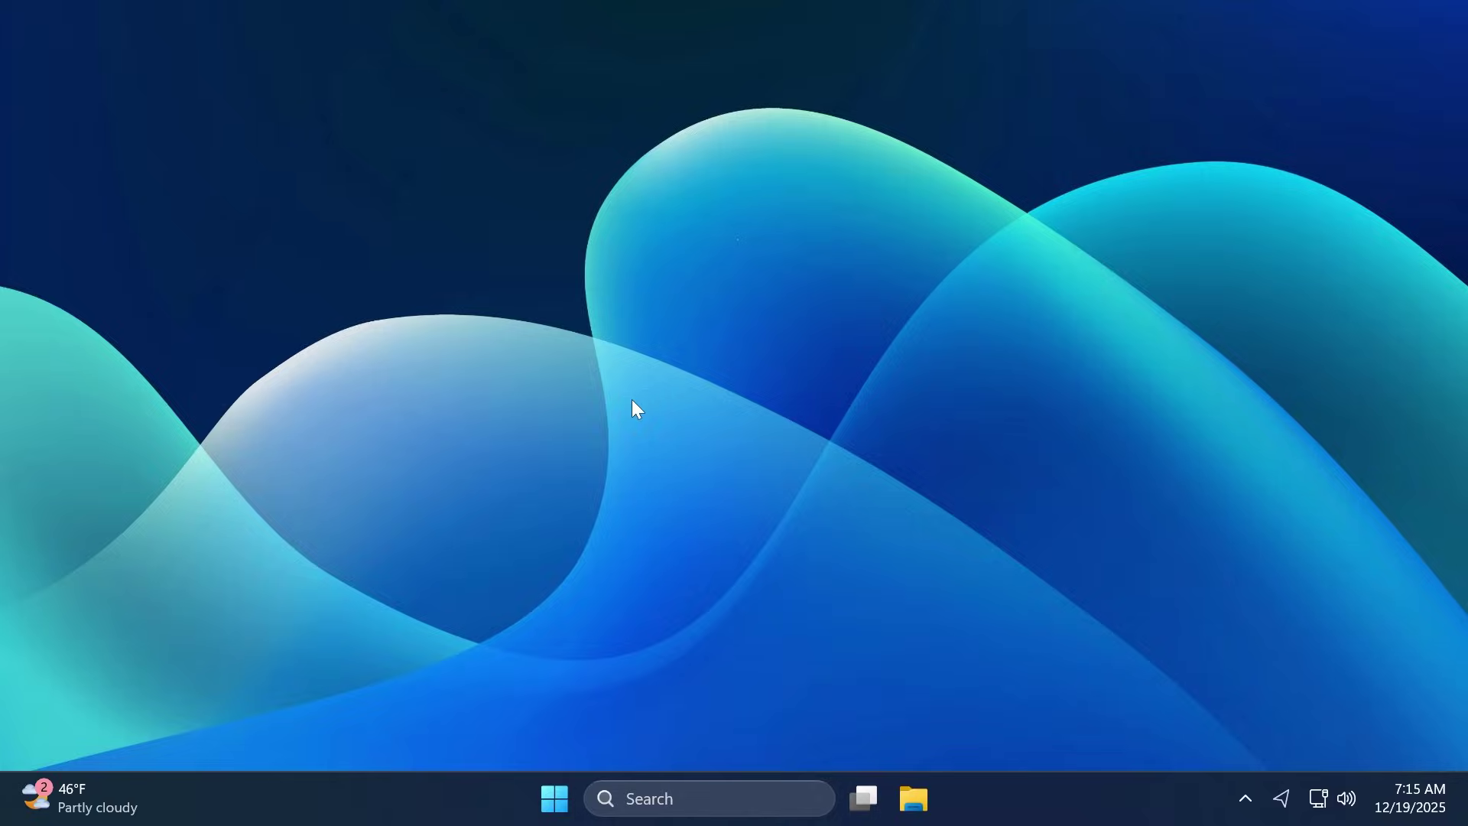
- After reboot, search 'copi' to verify only the Copilot hardware choice setting remains
click(686, 800)
text(copilot hardware choice)
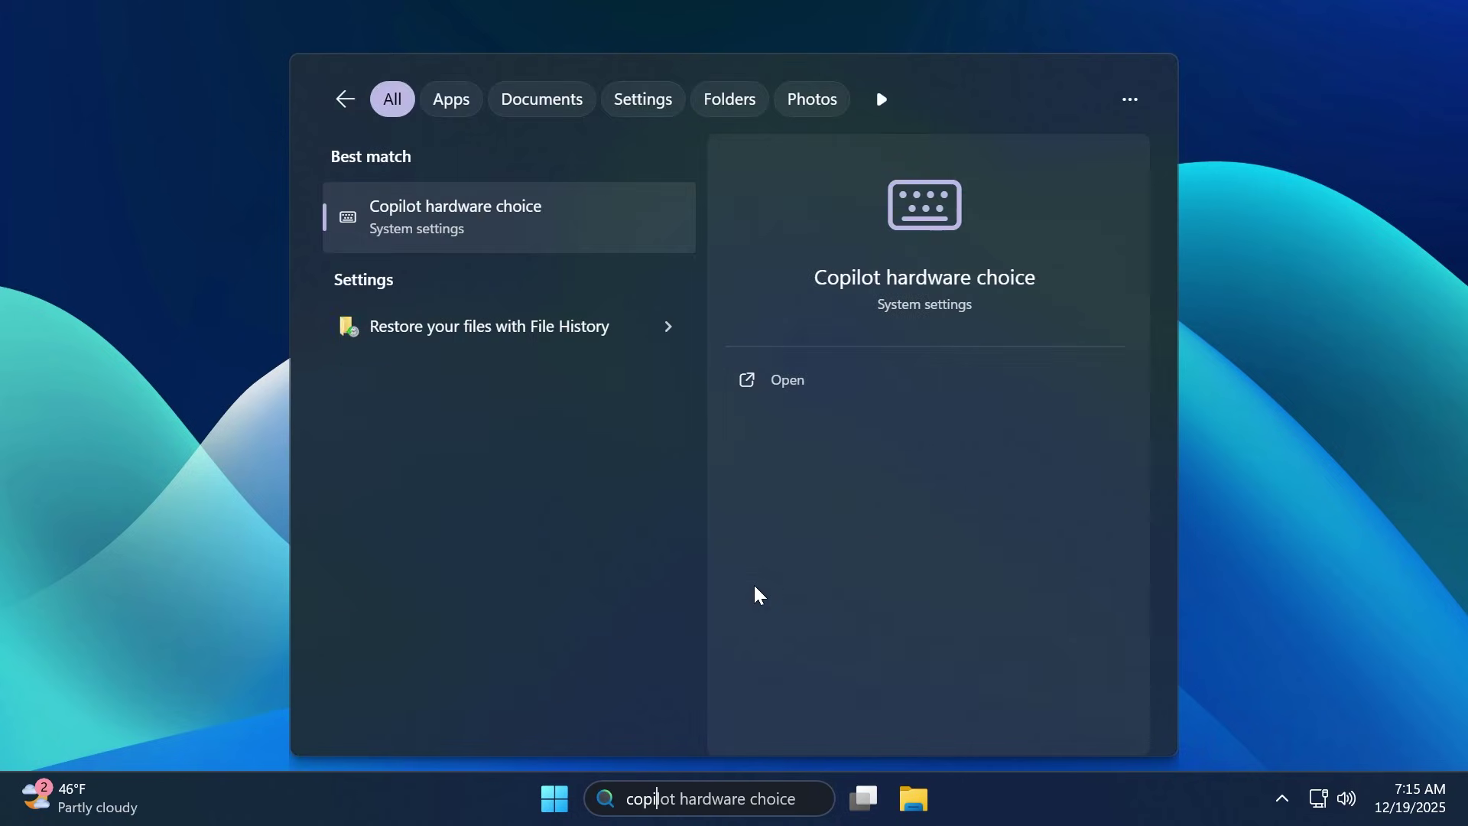
click(172, 455)
click(928, 800)
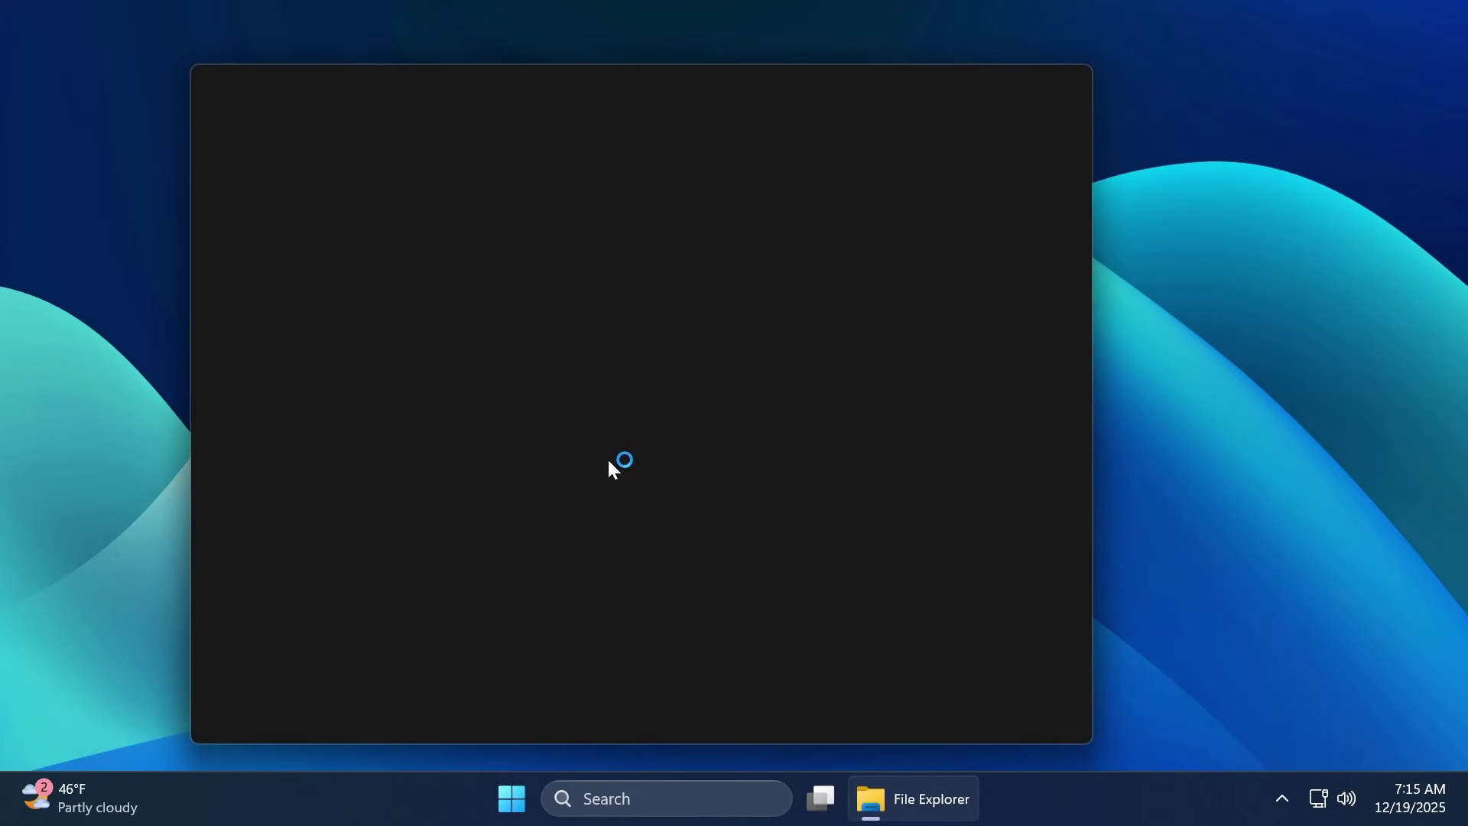
- Confirm AI actions are unavailable for the JPG in Downloads, then close File Explorer
click(267, 428)
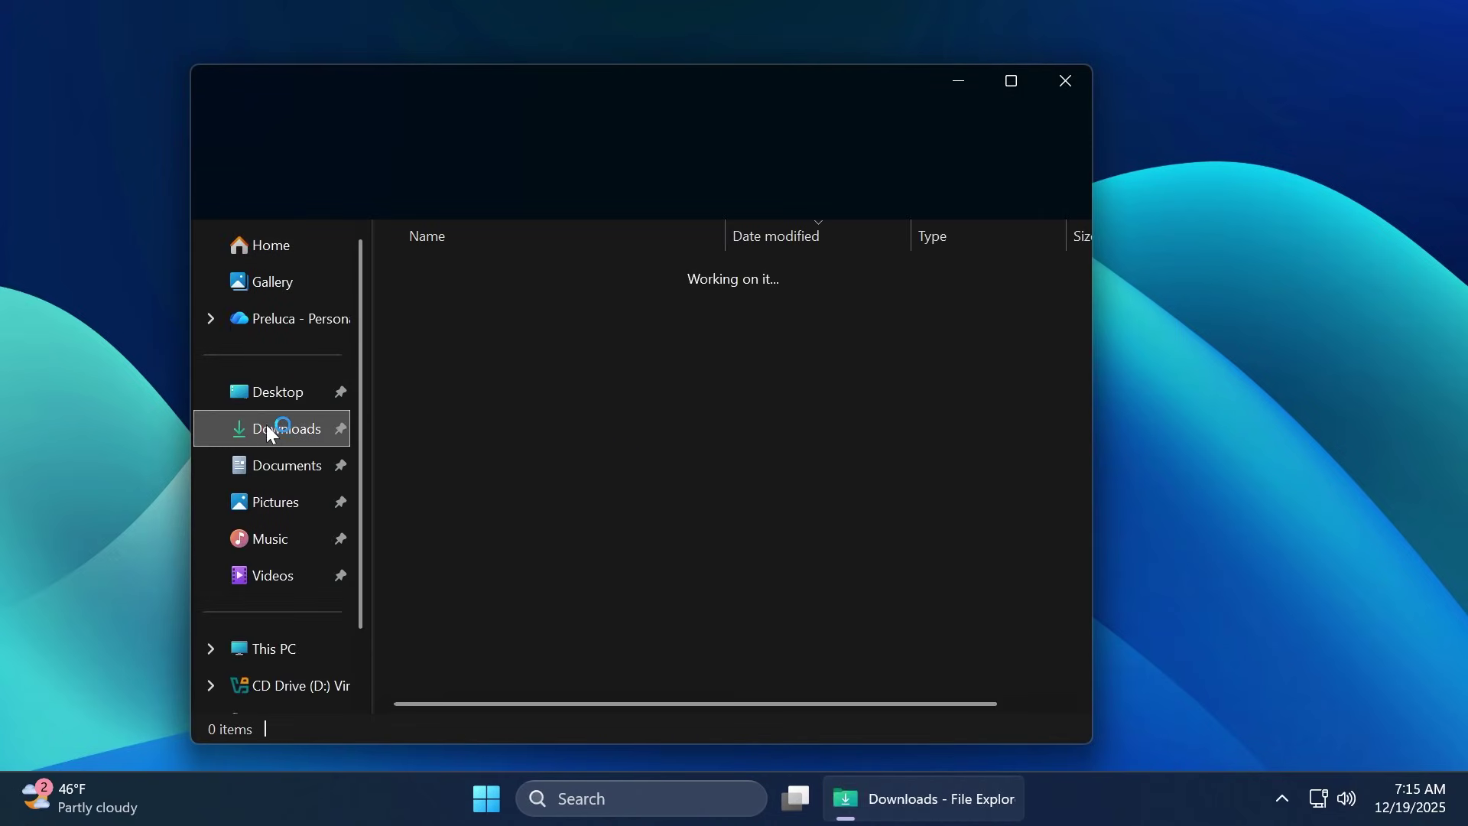
right_click(452, 308)
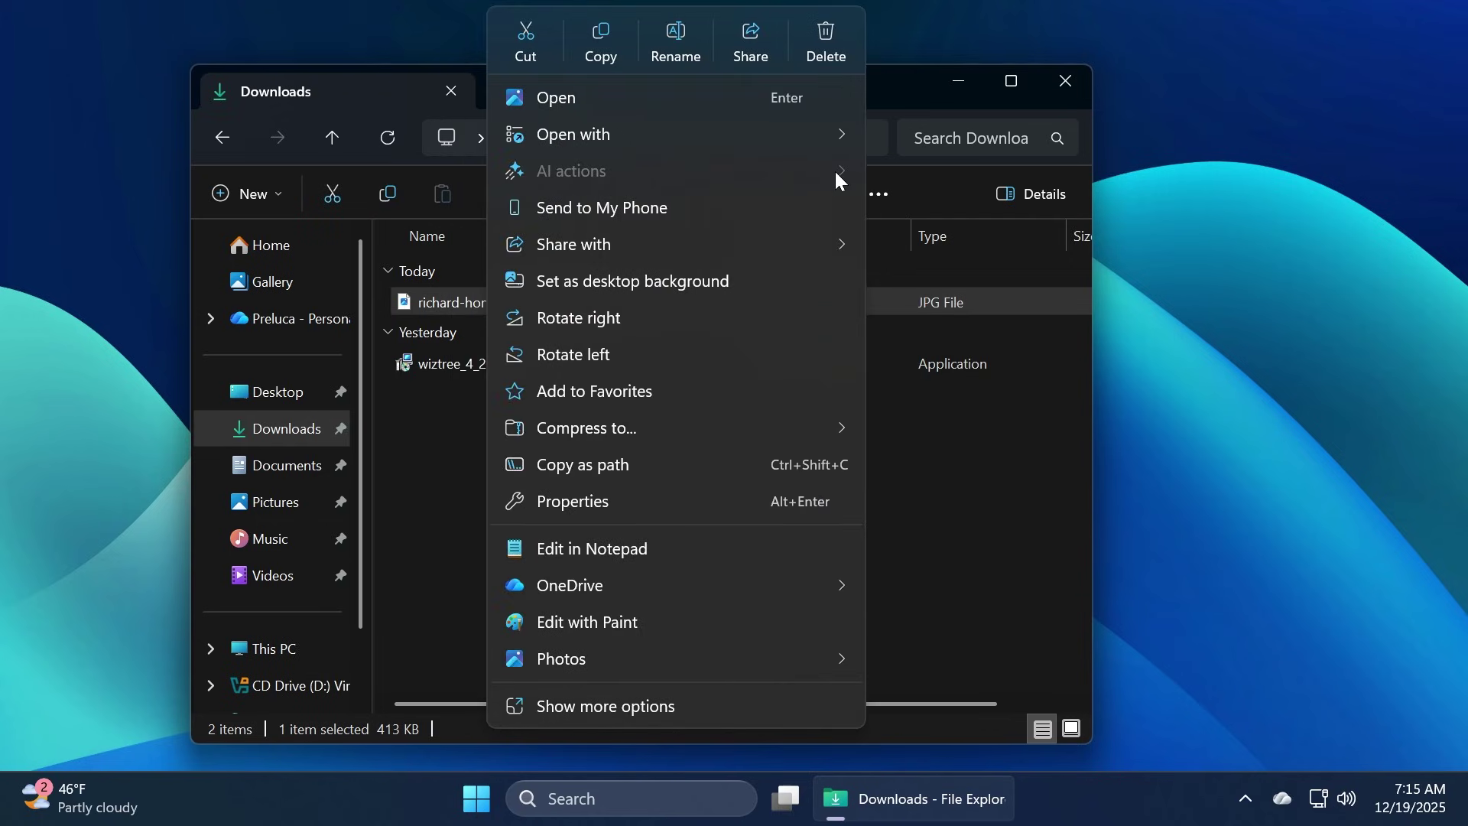
click(1066, 80)
- Launch Notepad from search to check it, close it, and bring up the Start menu
key(super+s)
text(notepad)
key(Return)
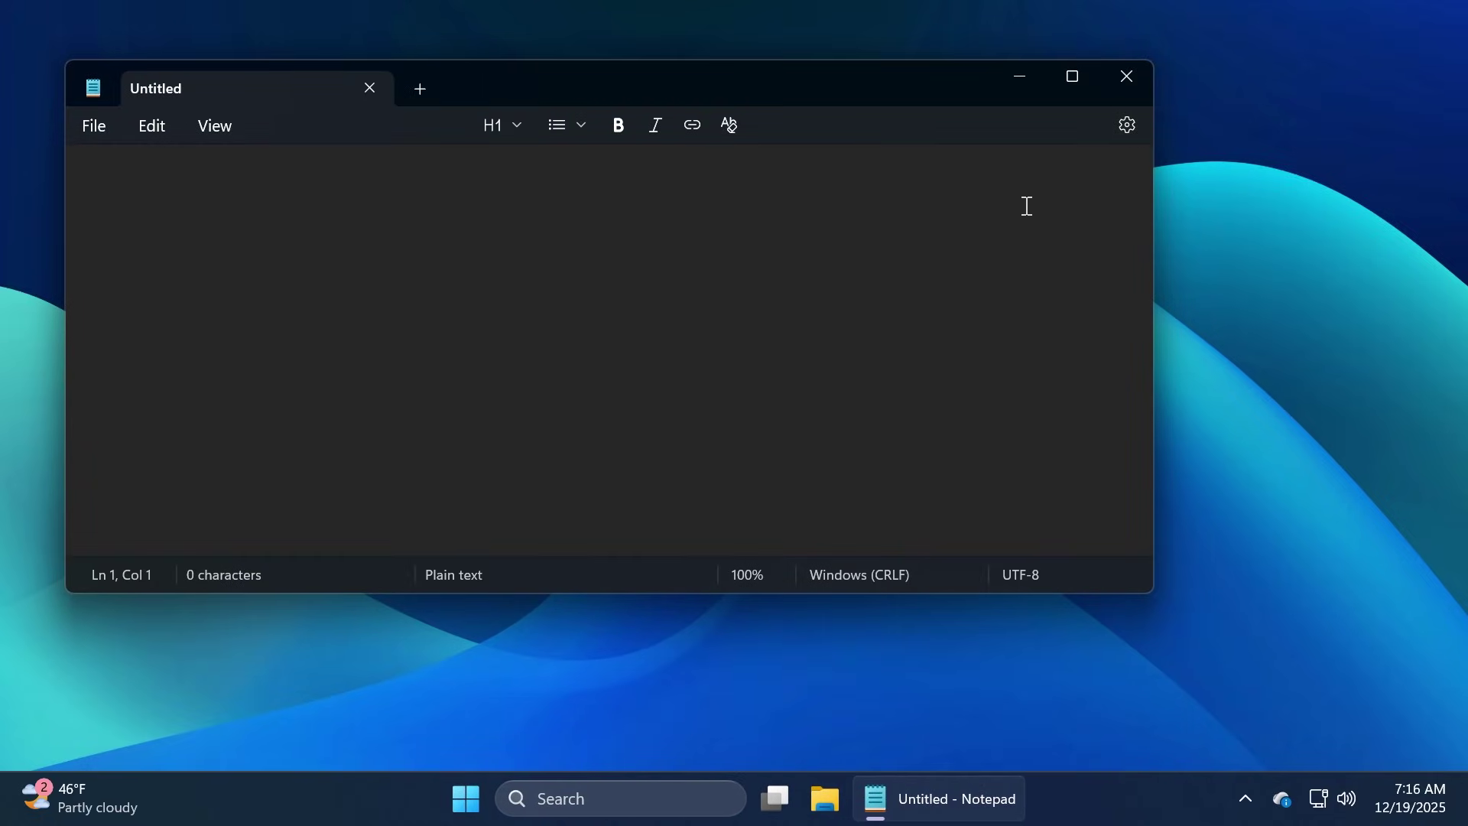
key(alt+F4)
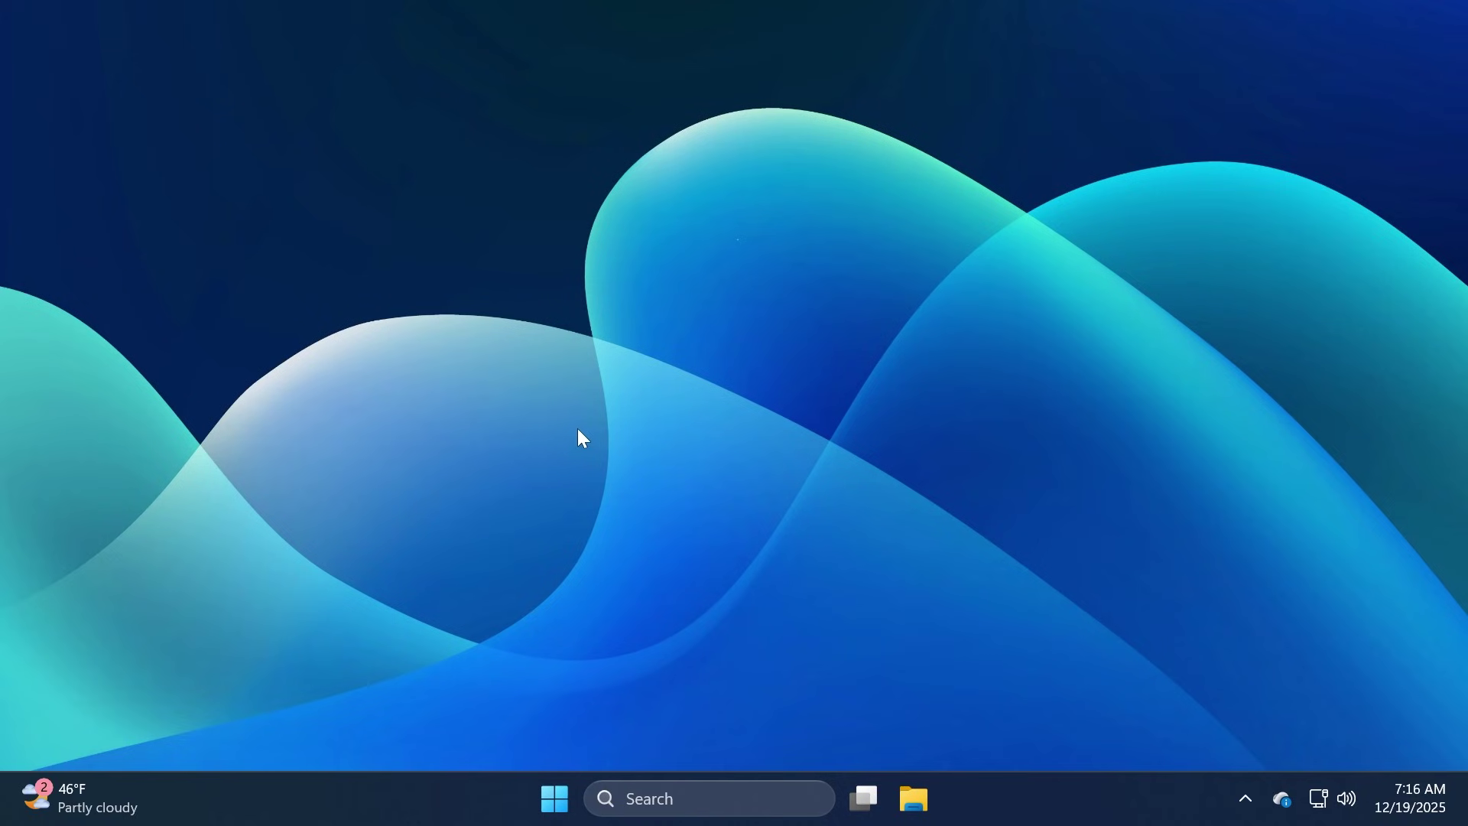
click(557, 797)
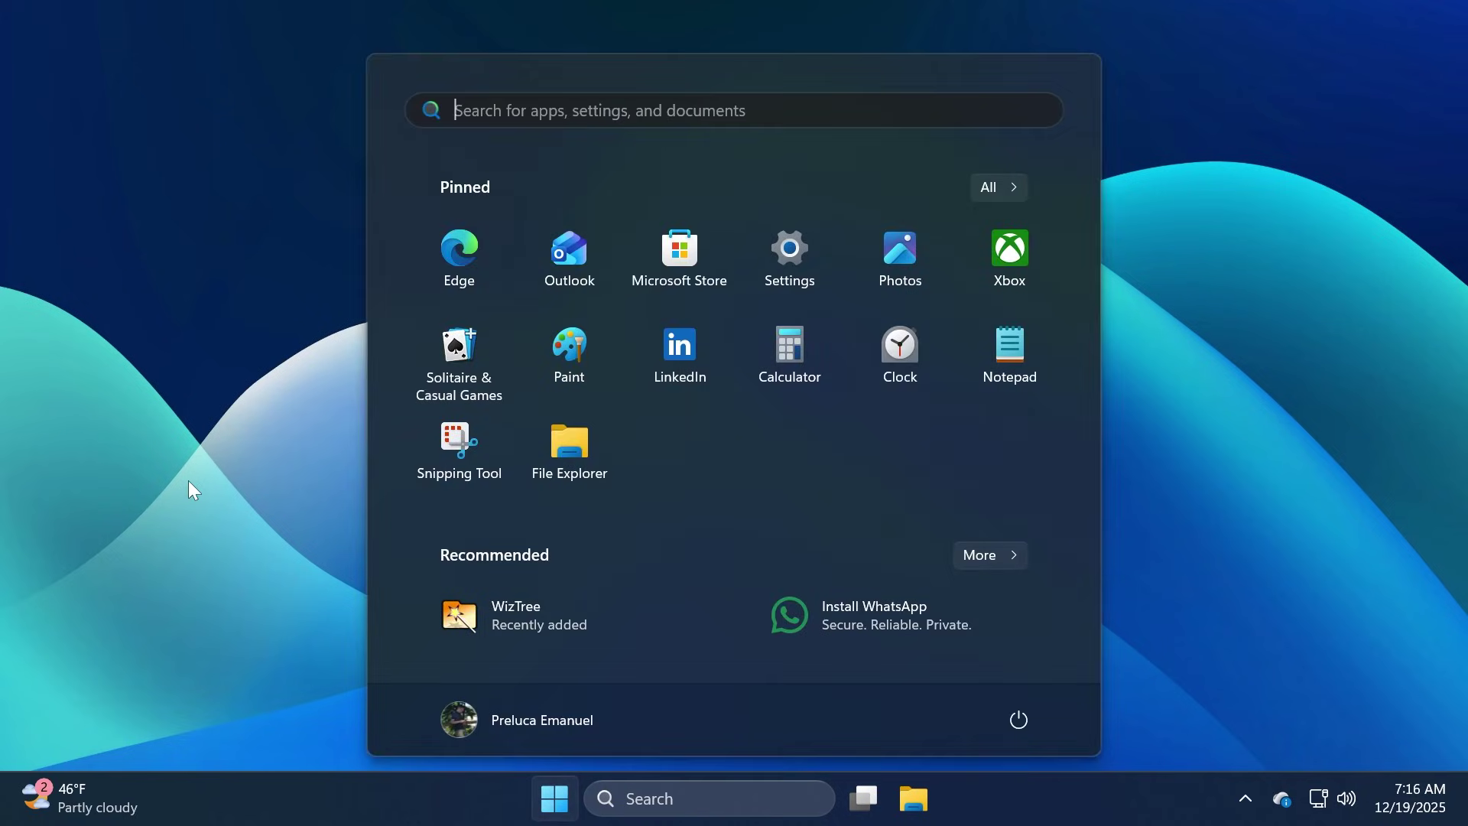